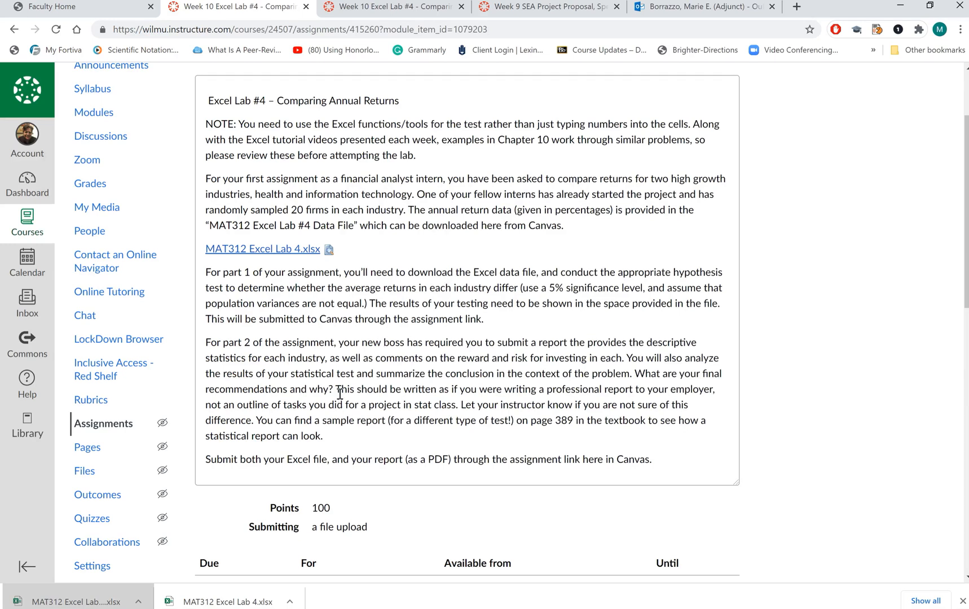
Read the part 1 assignment instructions, and switch to the Excel lab workbook to examine the industry data and t-test output.
left_click_drag(484, 319, 198, 281)
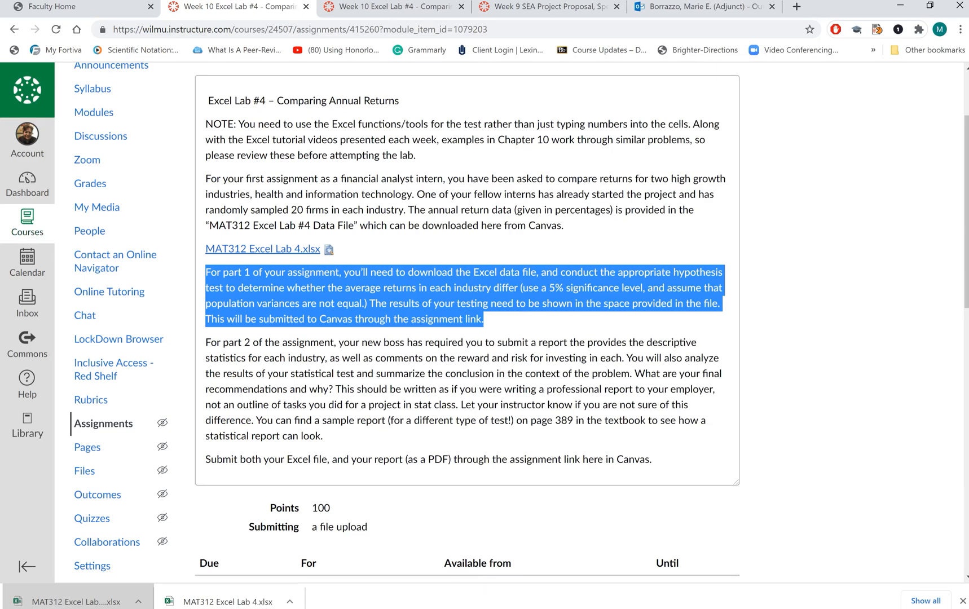
key("alt+Tab")
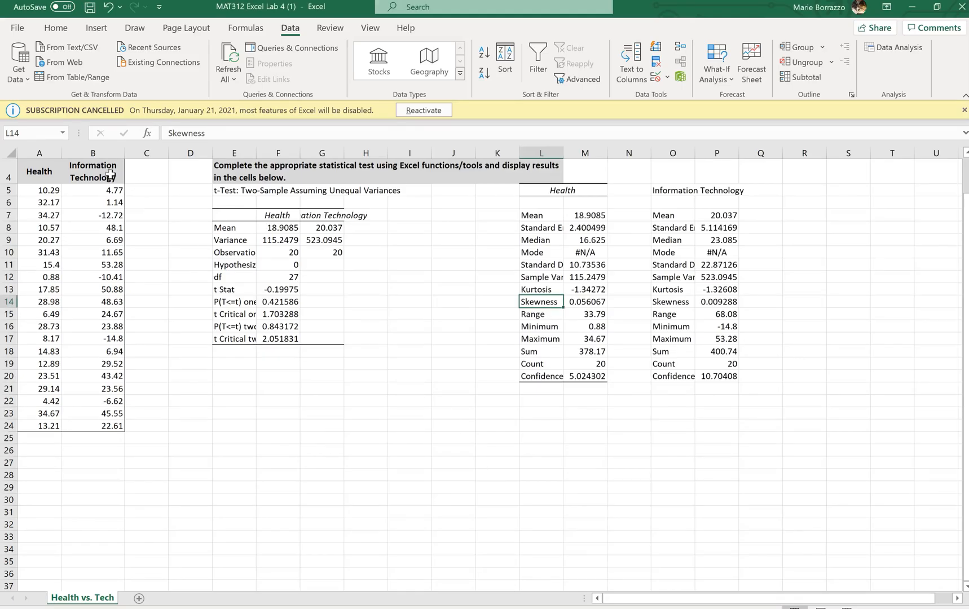
left_click_drag(129, 169, 44, 440)
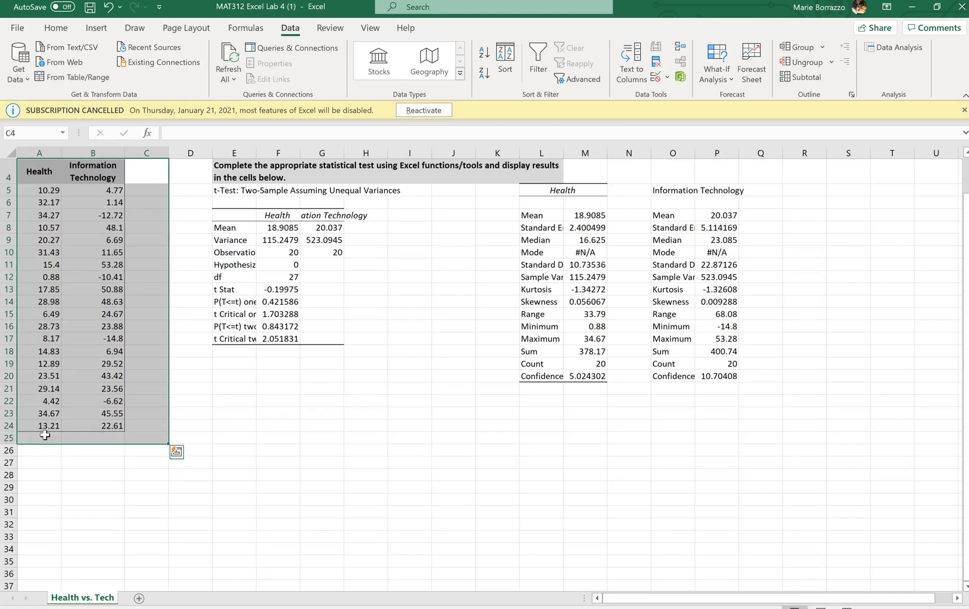
left_click(321, 387)
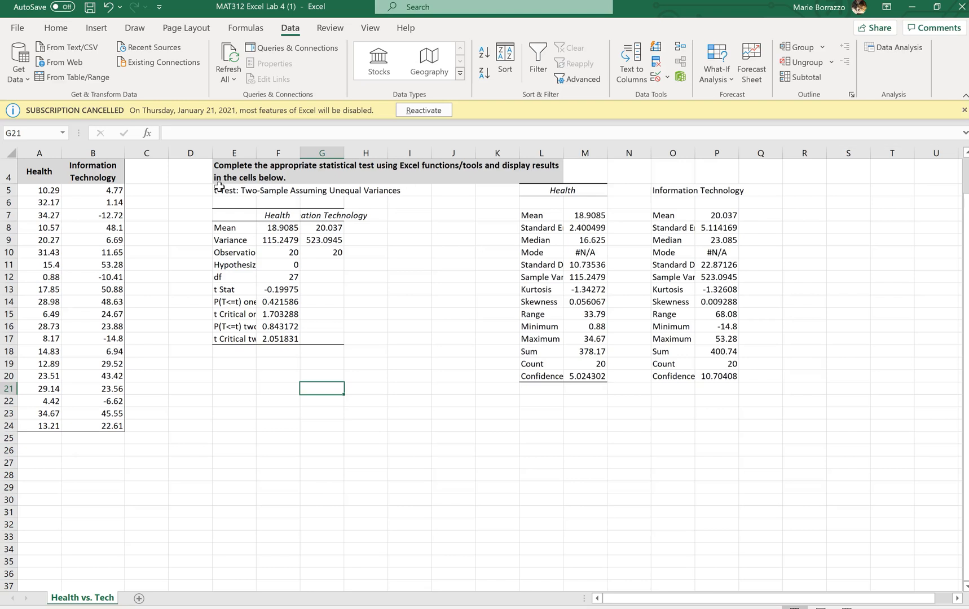
left_click_drag(223, 191, 397, 194)
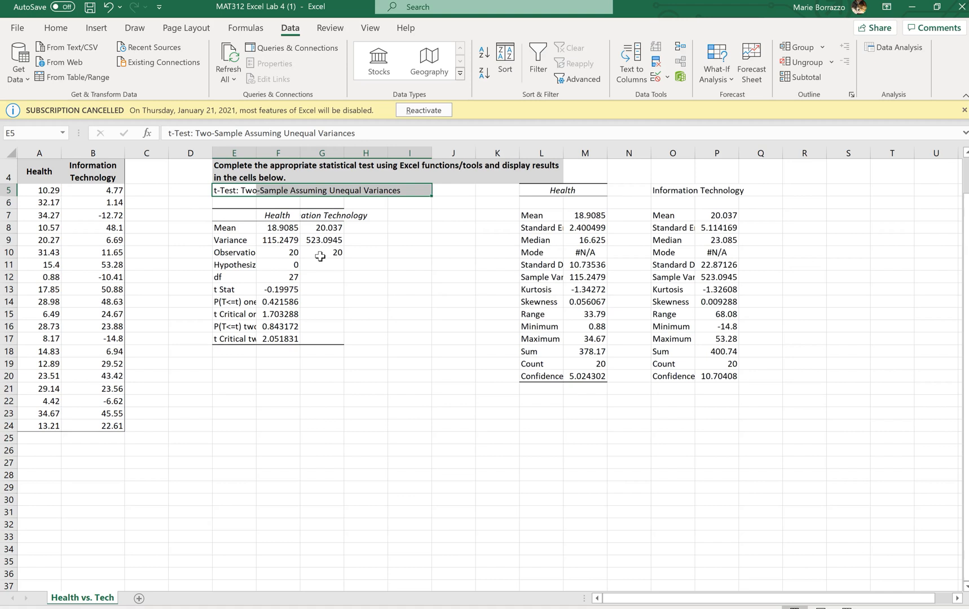
left_click(310, 326)
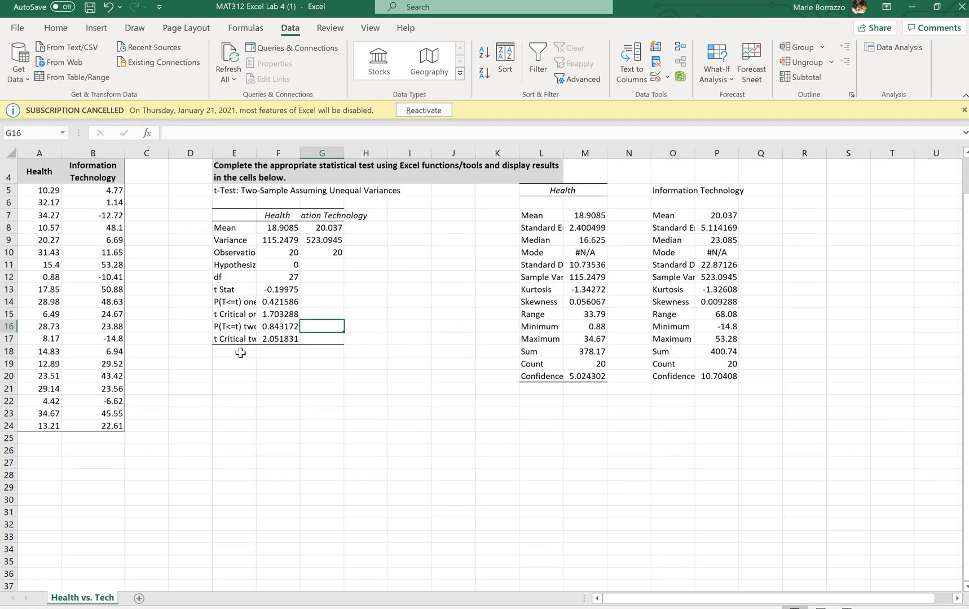
Label the t-test results by entering "OV" in cell G15 and "CV" in cell G17.
left_click(331, 312)
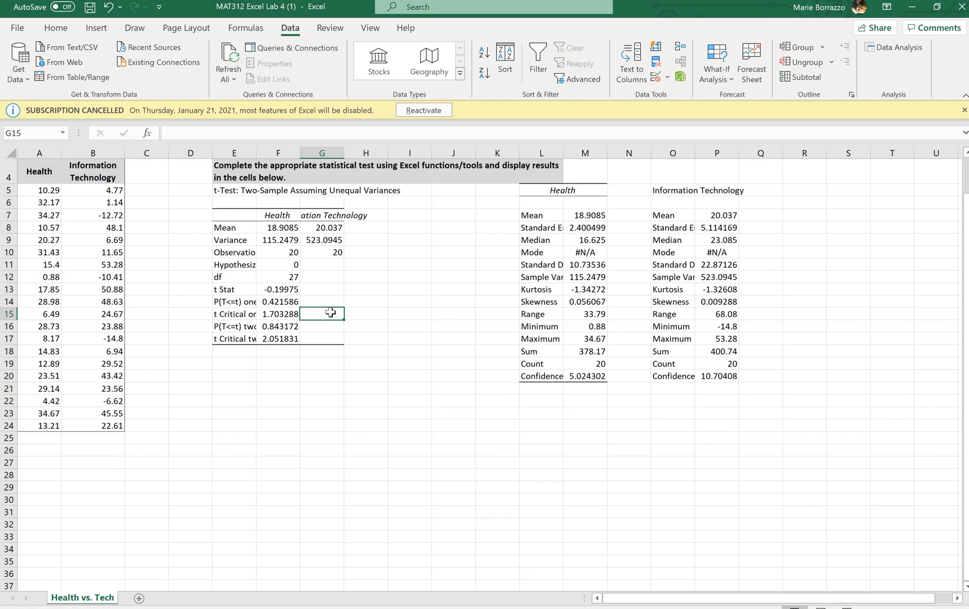
type("OV")
key("Return")
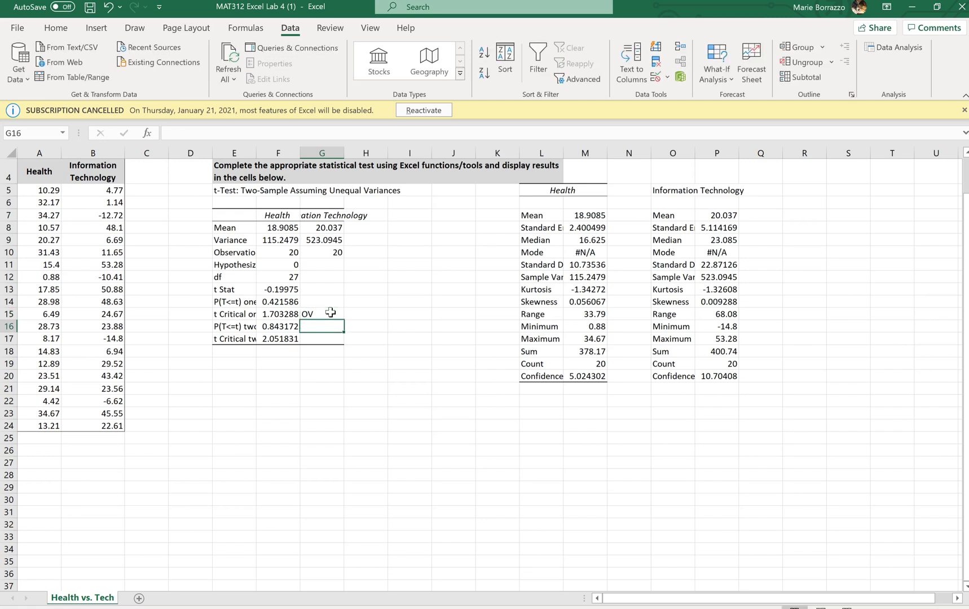
key("Return")
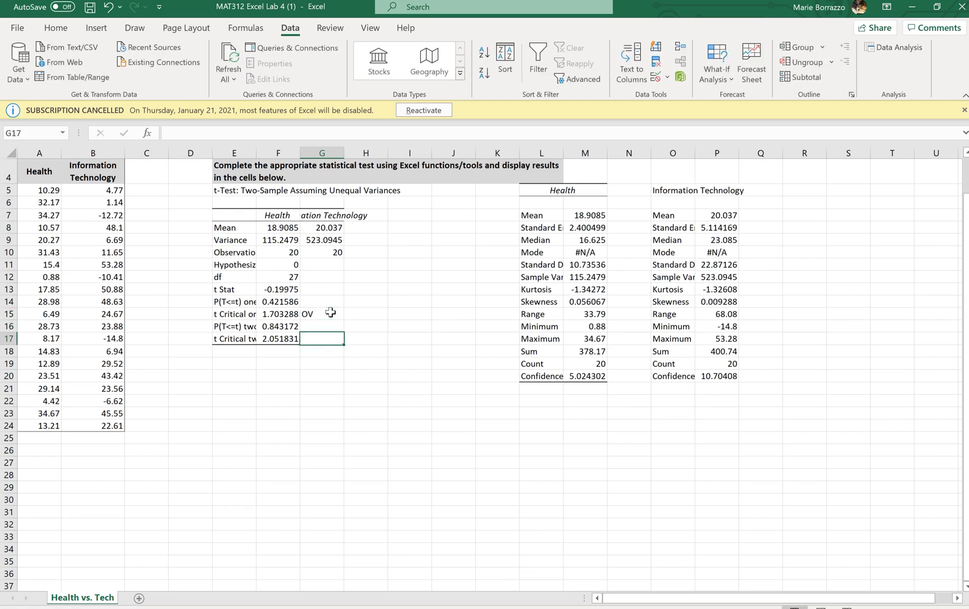
type("CV")
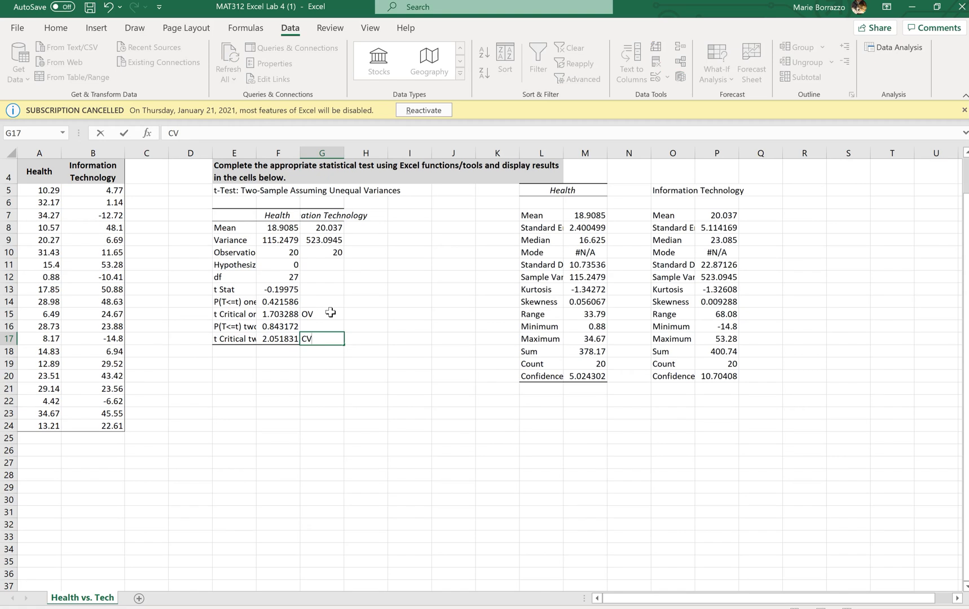
key("Tab")
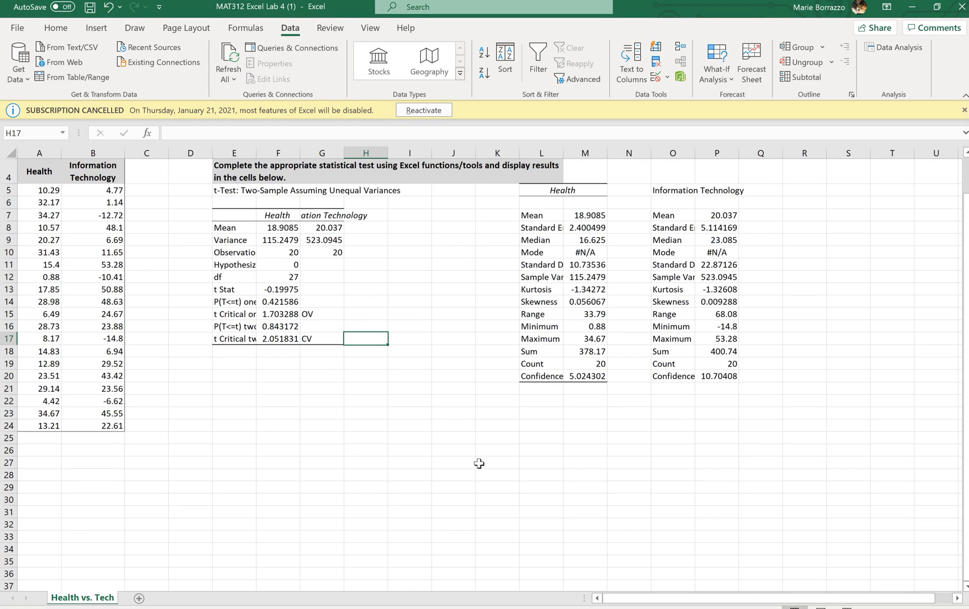
Review the input ranges, alpha and output settings of the t-Test: Two-Sample Assuming Unequal Variances analysis without running it.
left_click(903, 46)
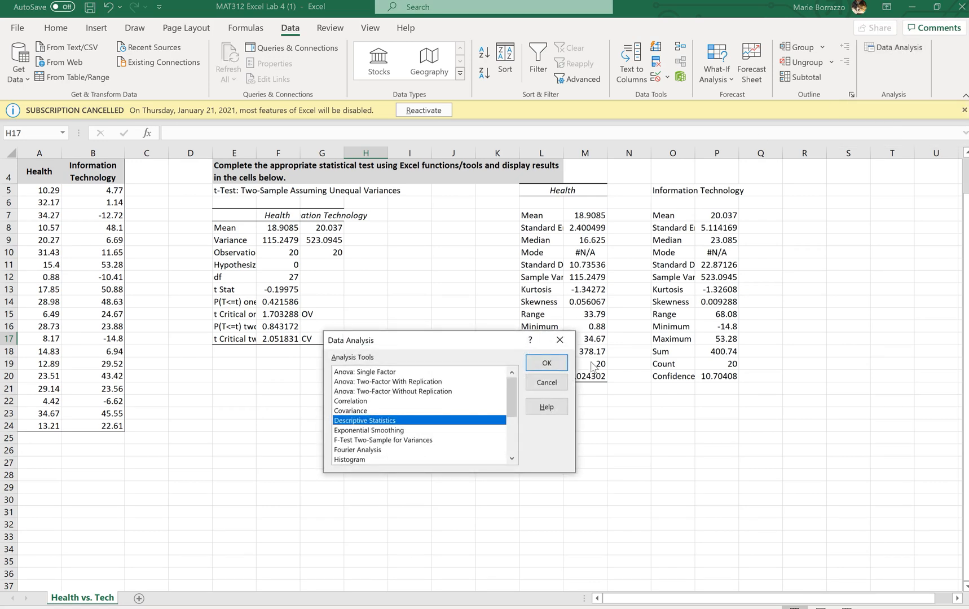
left_click_drag(513, 401, 513, 454)
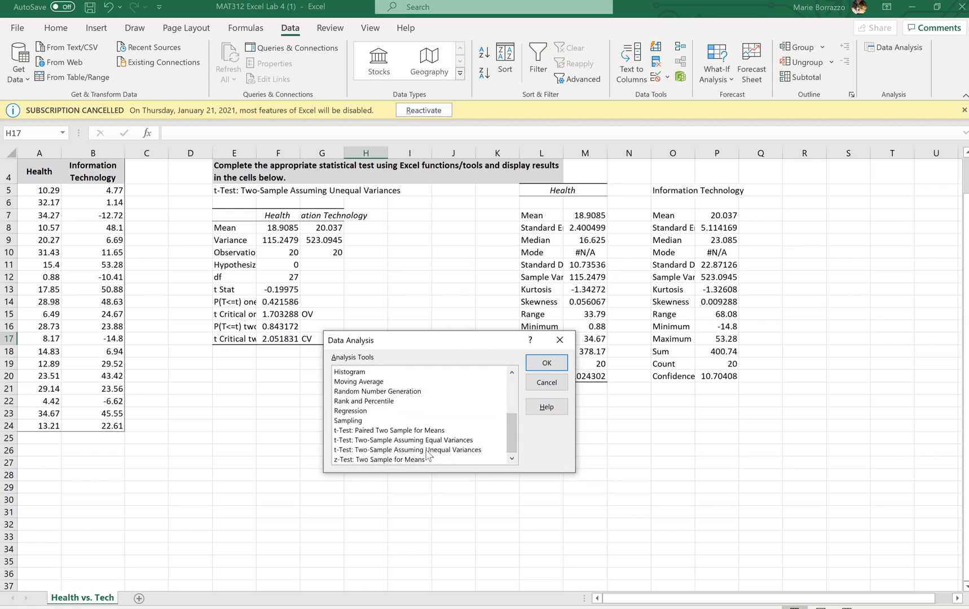
left_click(471, 450)
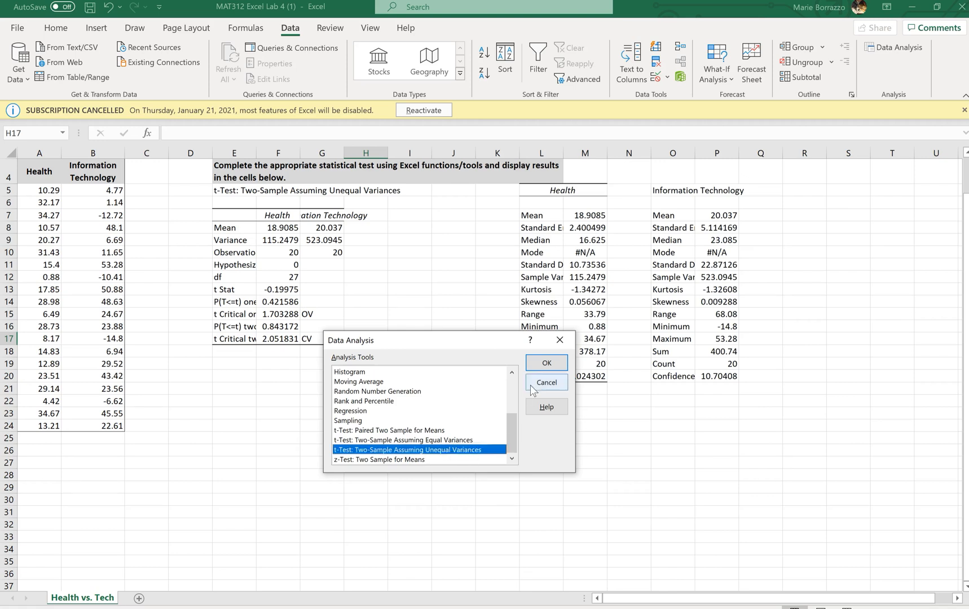
left_click(534, 367)
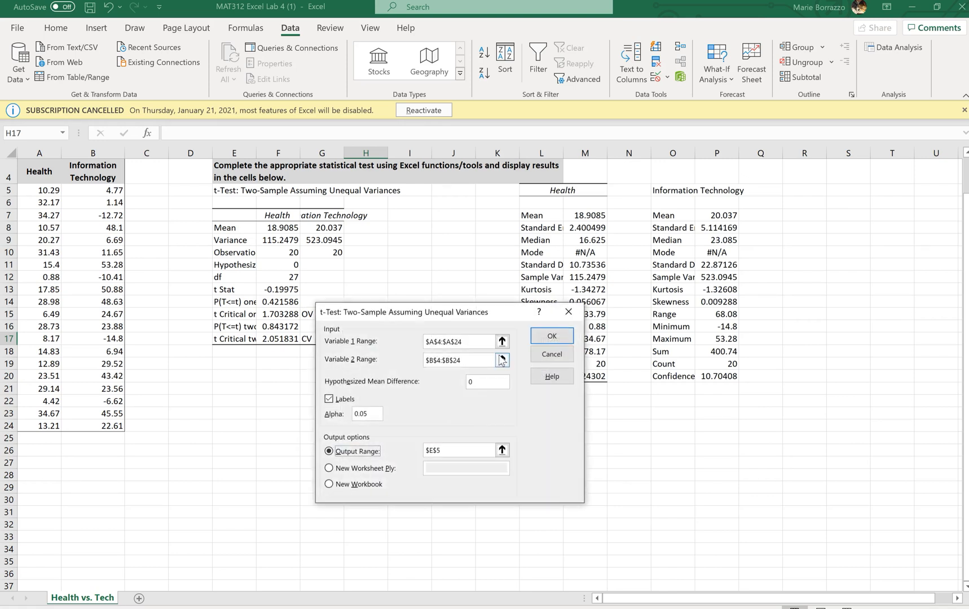
left_click(472, 343)
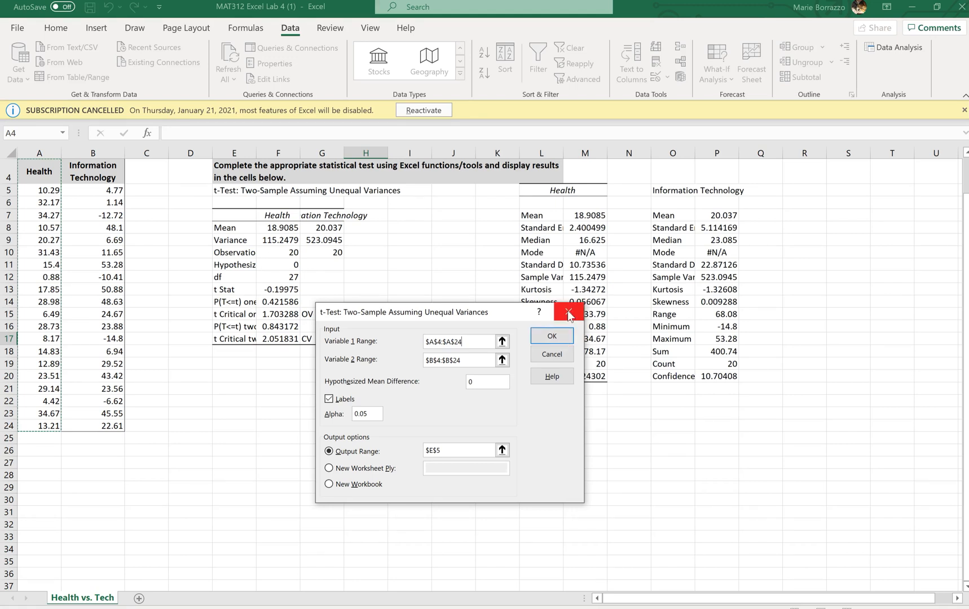
left_click(568, 313)
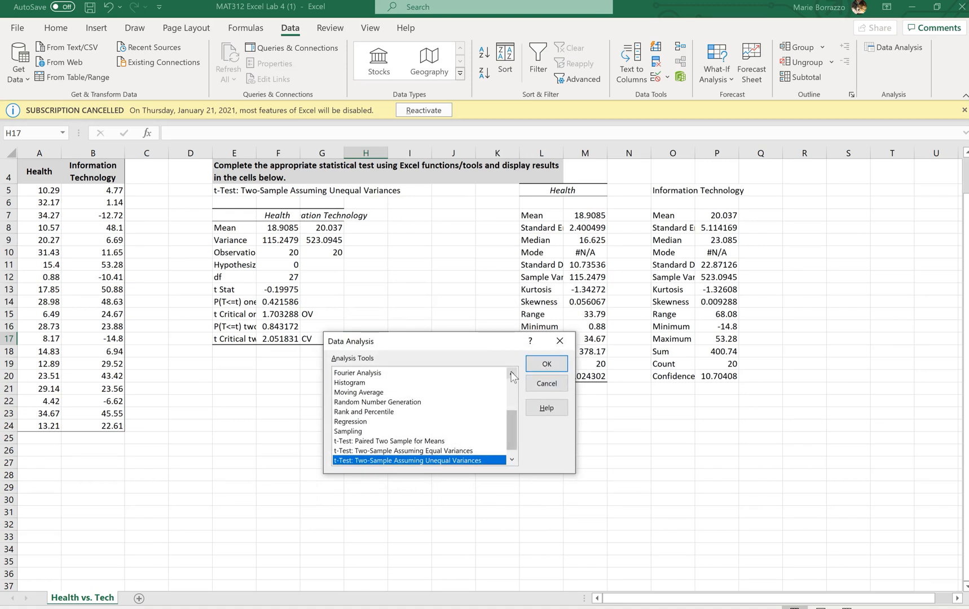
Review the setup of the Descriptive Statistics analysis tool without running it, and close the Data Analysis tools.
left_click(511, 373)
left_click(511, 373)
left_click(511, 373)
left_click(511, 372)
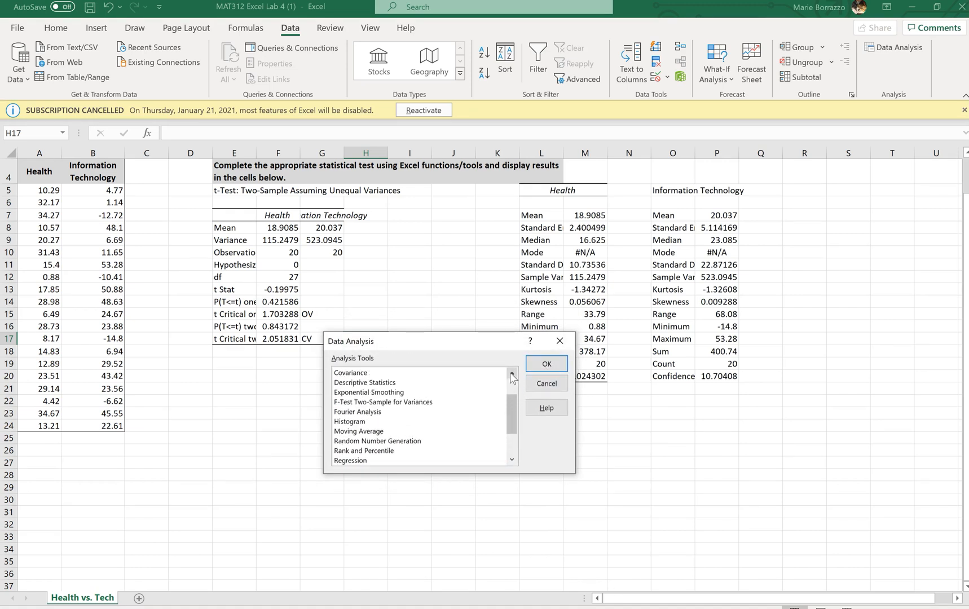
left_click(391, 383)
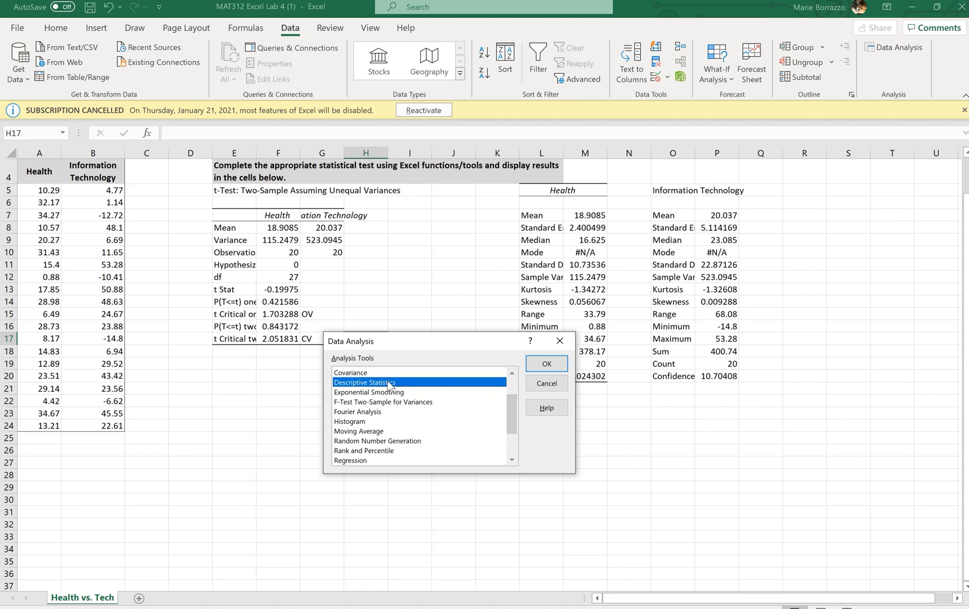
left_click(542, 361)
left_click(559, 341)
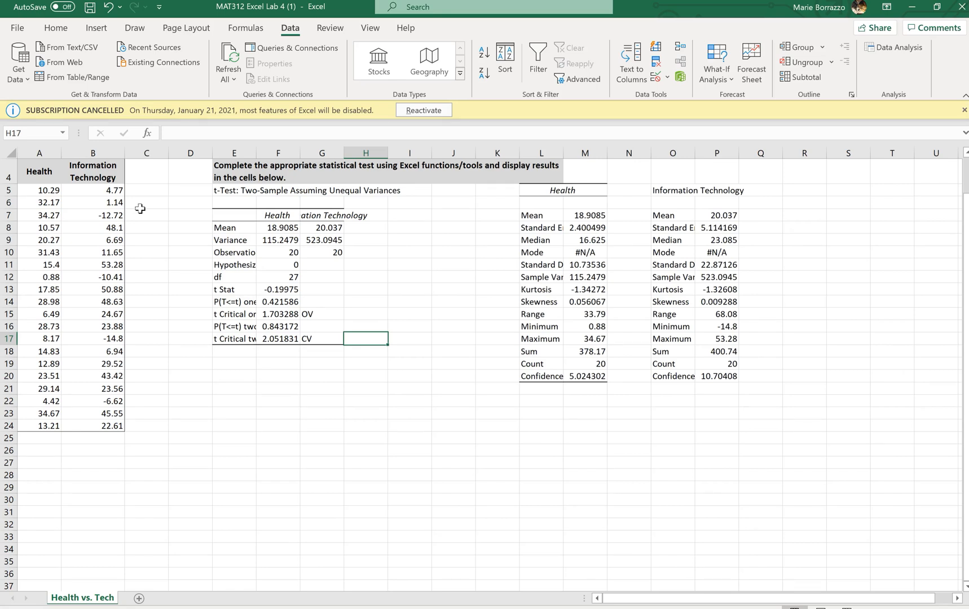
left_click(97, 32)
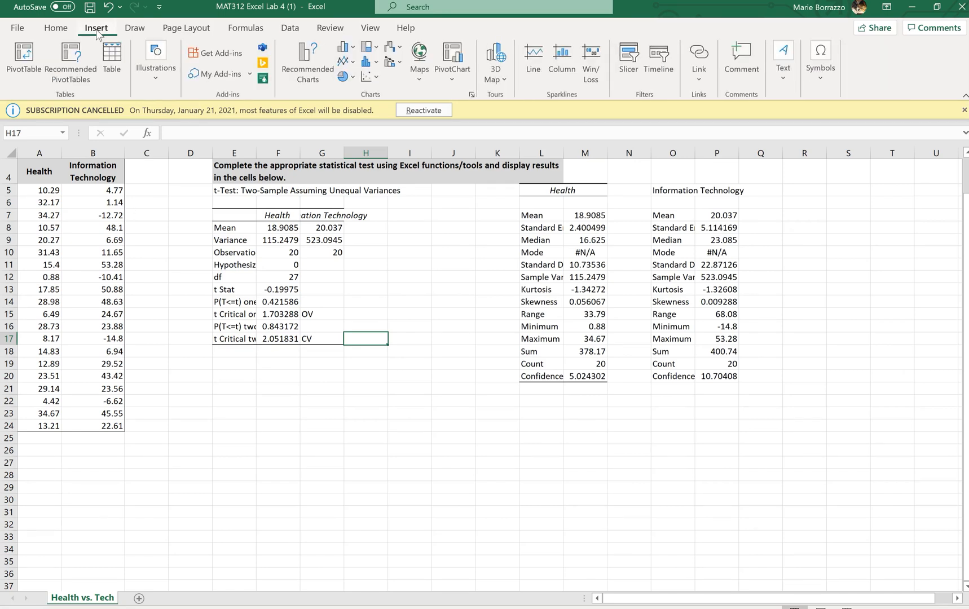
left_click(367, 62)
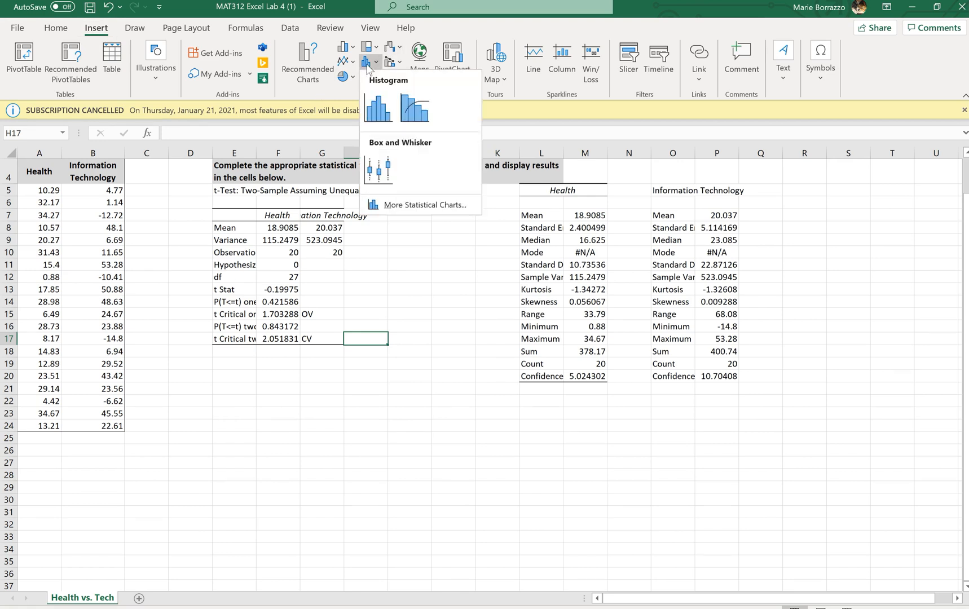
left_click(380, 96)
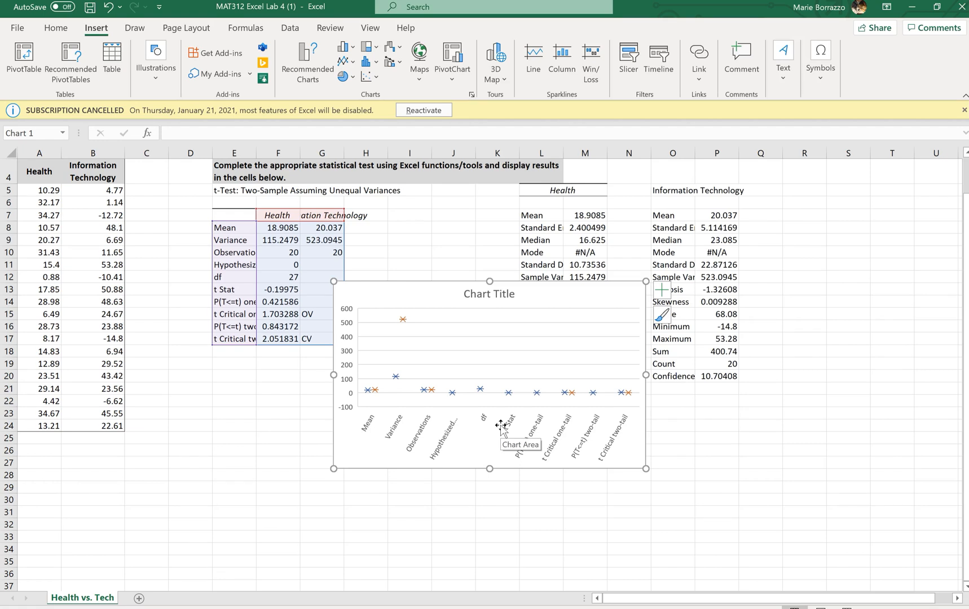
left_click(578, 289)
key("Delete")
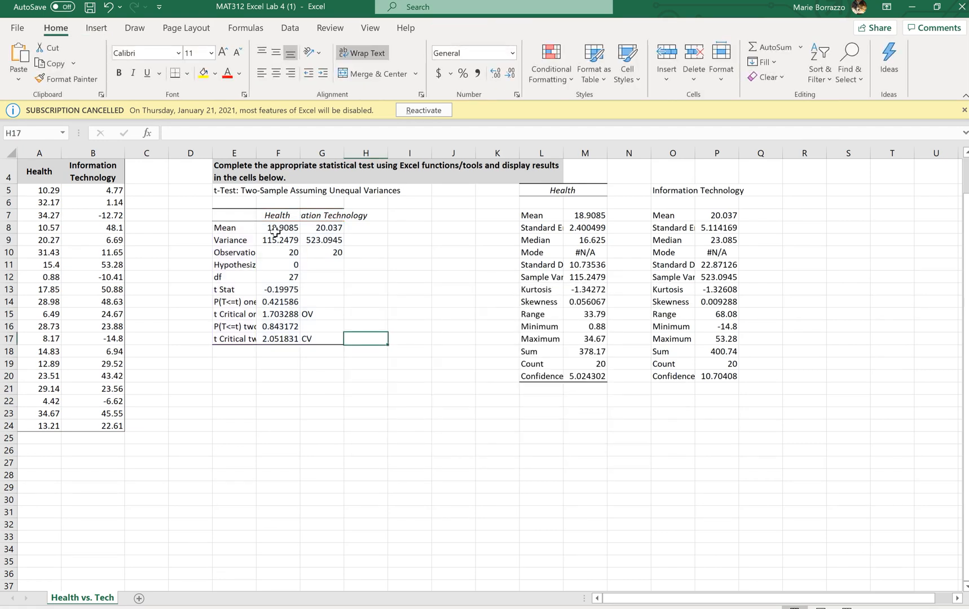
Insert a box and whisker chart of the Health returns in A5:A24 and place it below the t-test results.
left_click_drag(49, 192, 26, 425)
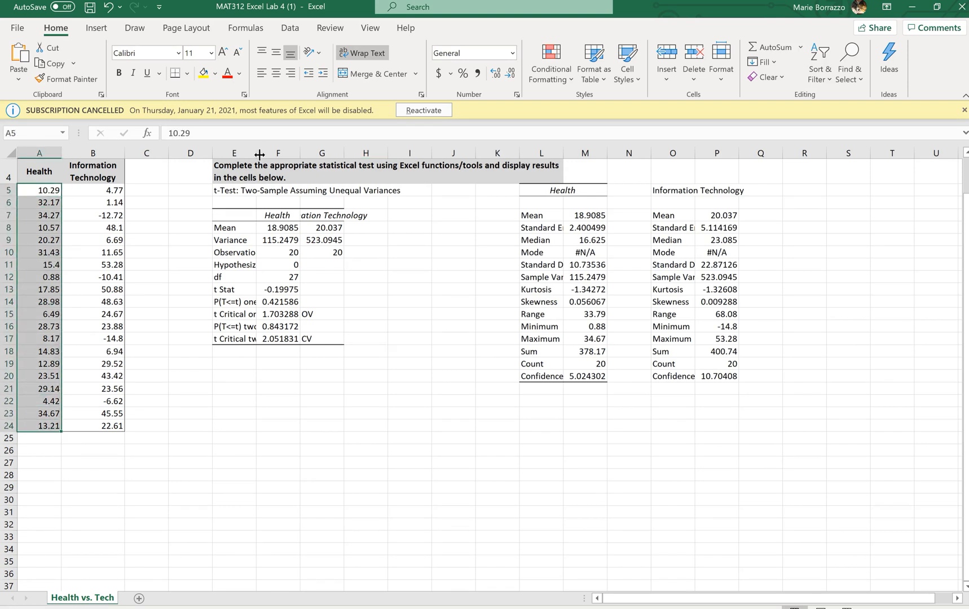
left_click(90, 29)
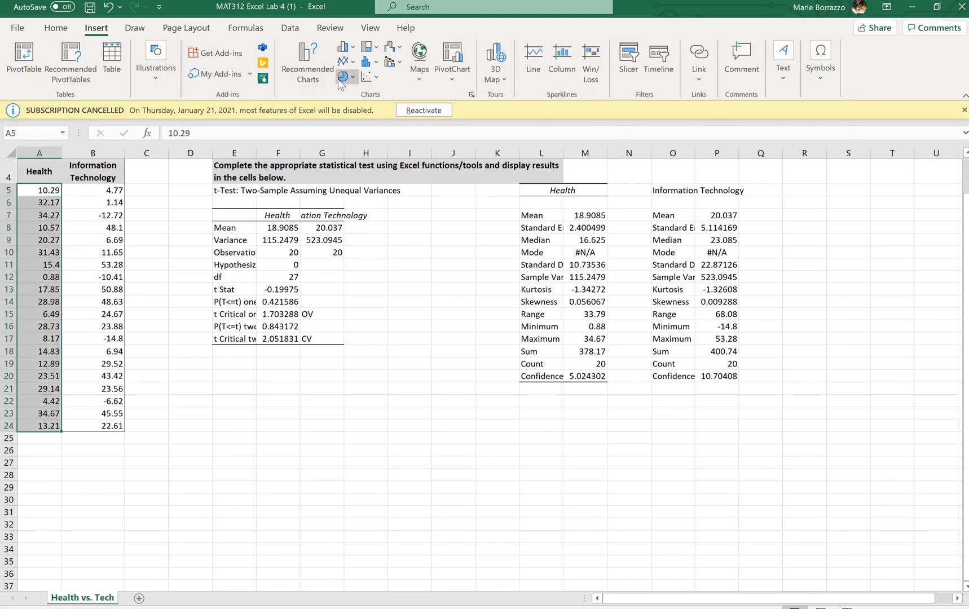
left_click(368, 64)
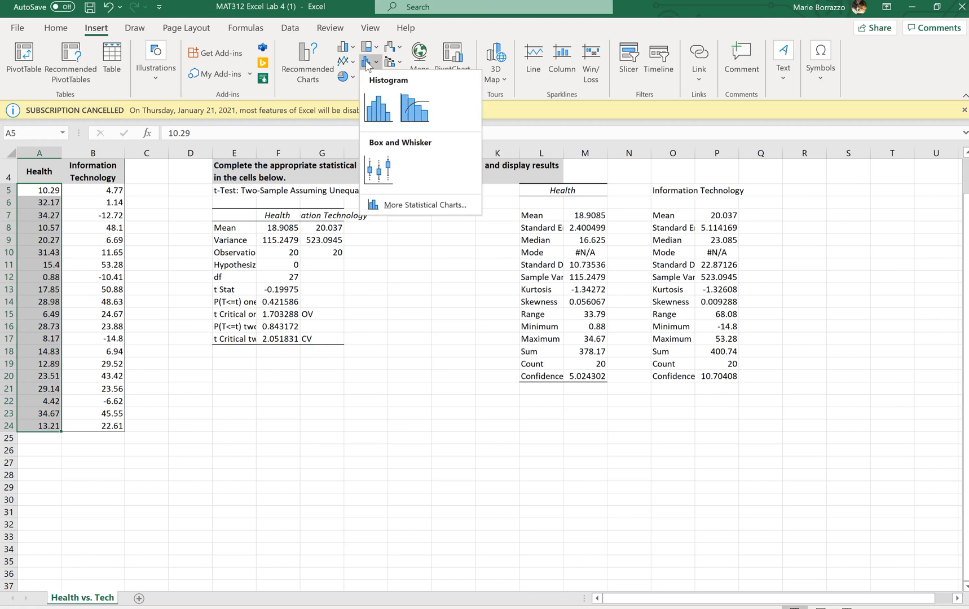
left_click(374, 171)
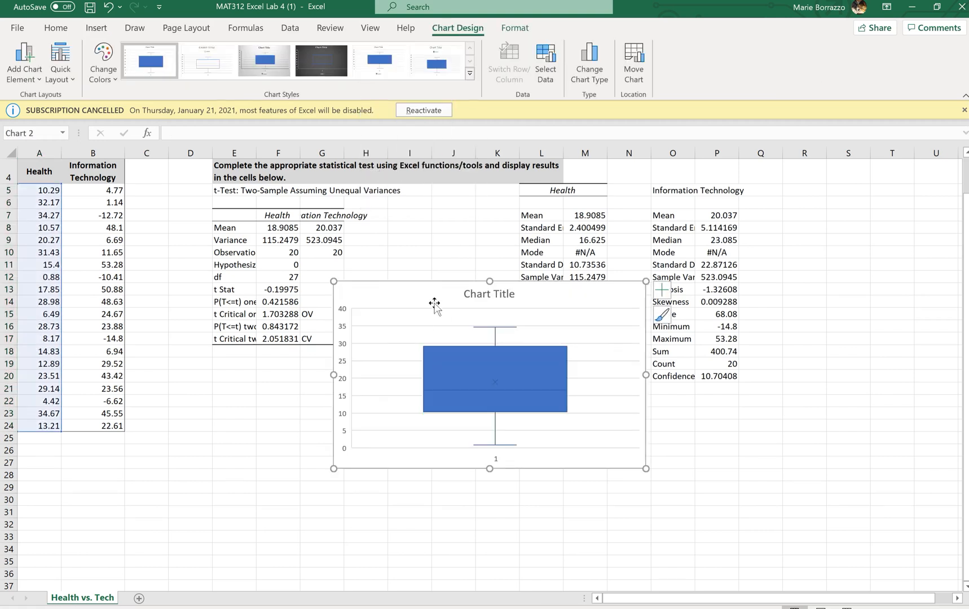
mouse_move(427, 300)
left_mouse_down()
mouse_move(392, 389)
mouse_move(400, 395)
left_mouse_up()
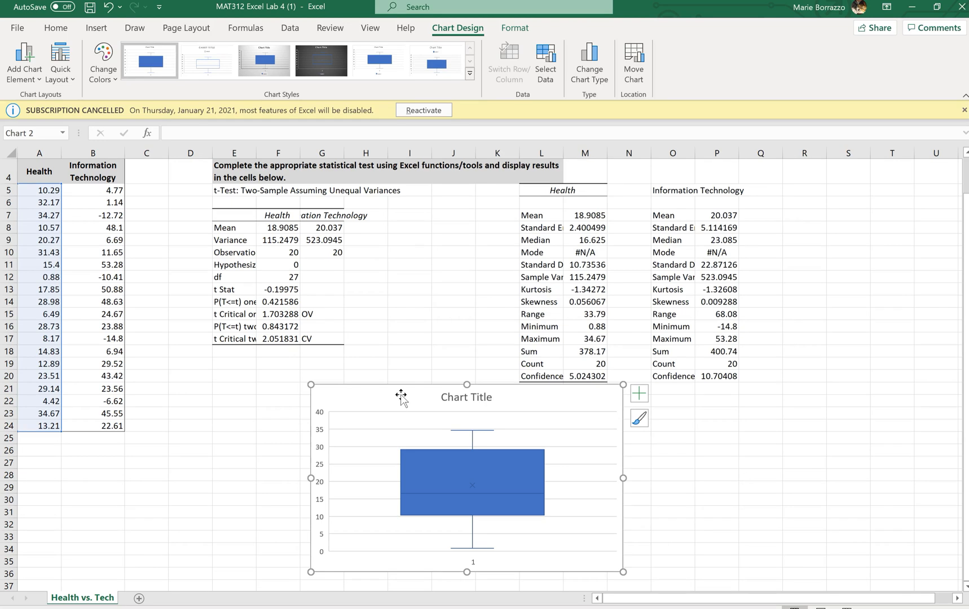
Insert a box and whisker chart of the Information Technology returns in B5:B24 and place it beside the Health chart.
left_click(116, 190)
left_click_drag(116, 190, 109, 430)
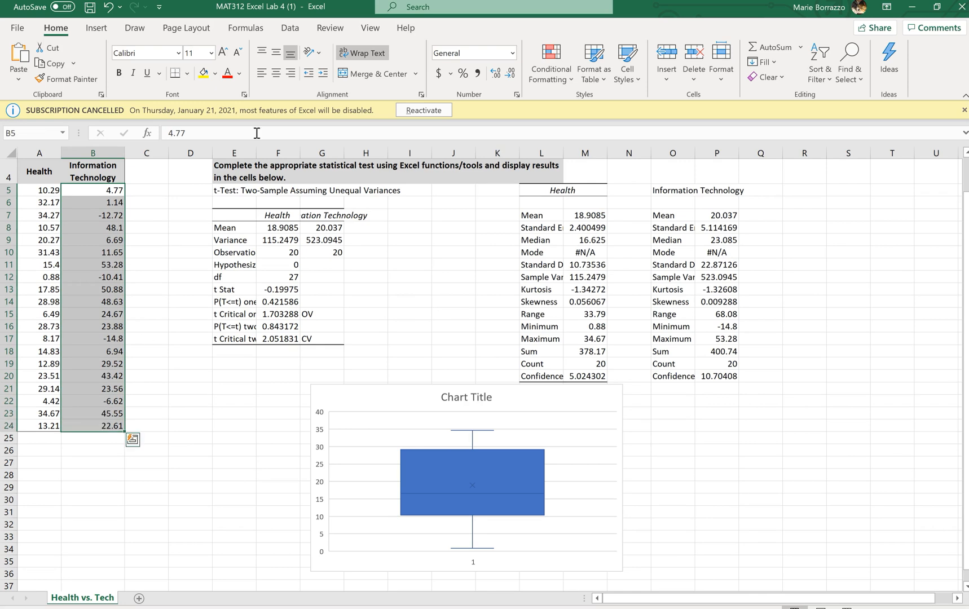
left_click(96, 27)
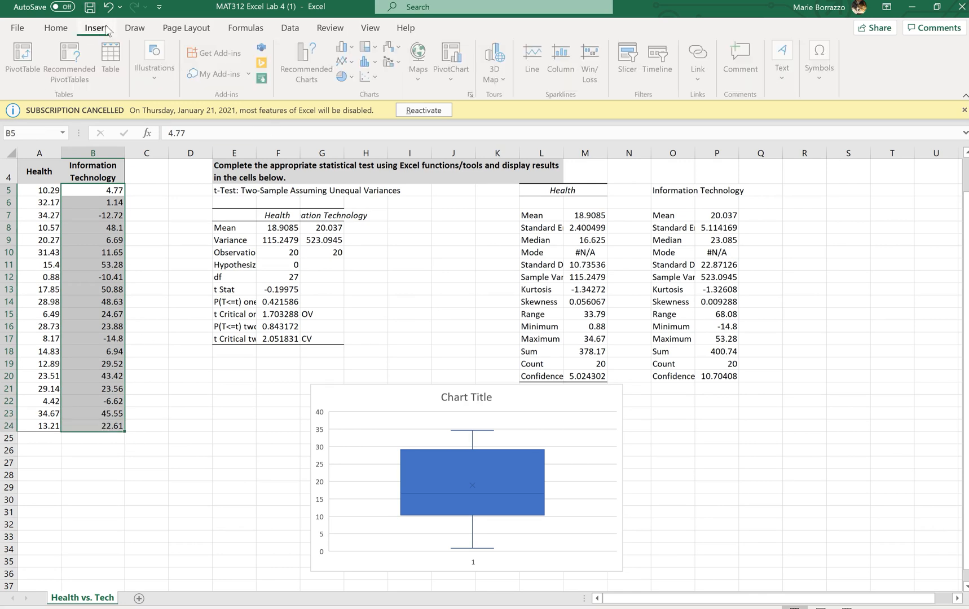
left_click(372, 78)
left_click(381, 164)
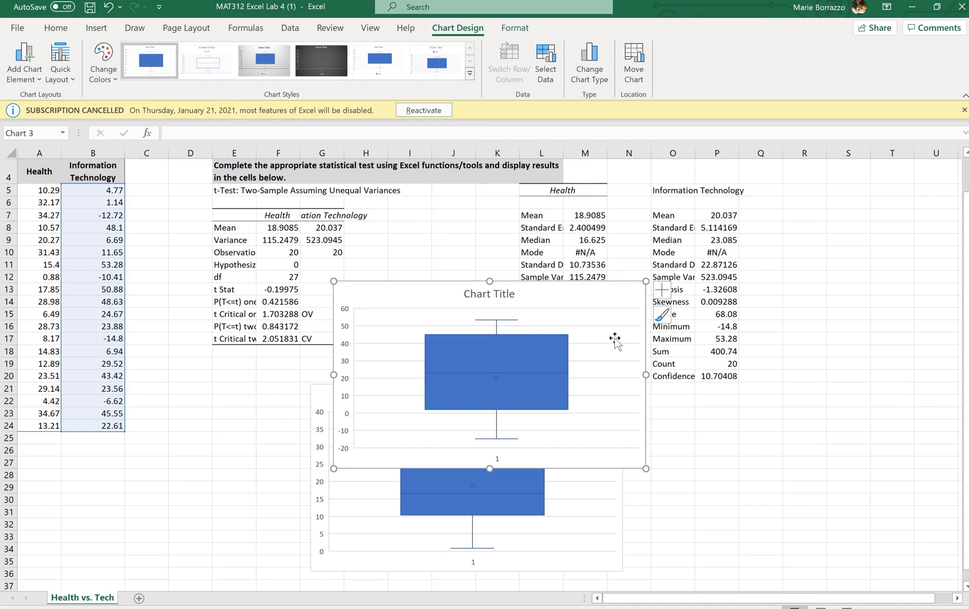
left_click_drag(567, 292, 869, 396)
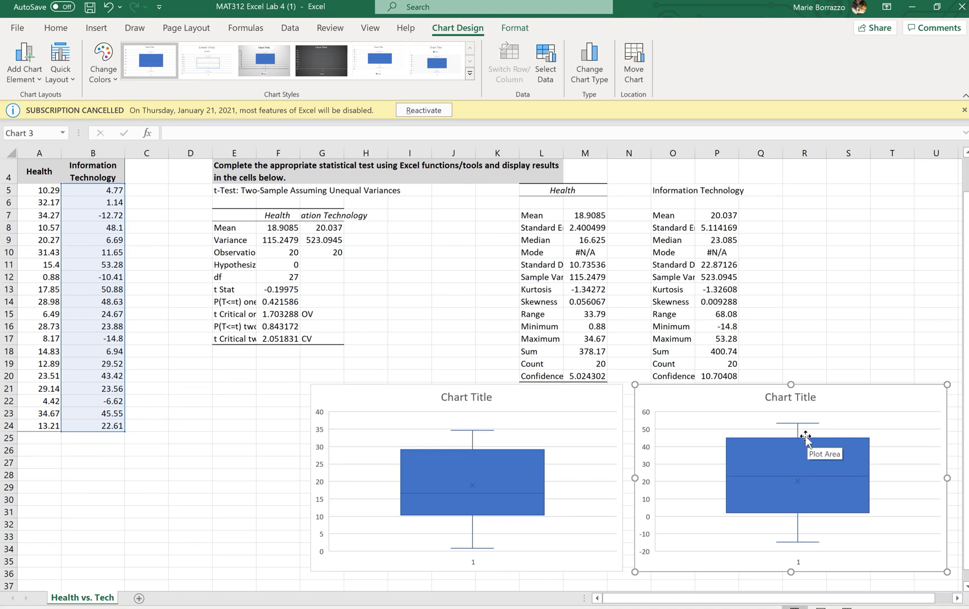
Title the box plot of the column B returns "Information Technology".
mouse_move(806, 439)
mouse_move(476, 449)
mouse_move(835, 476)
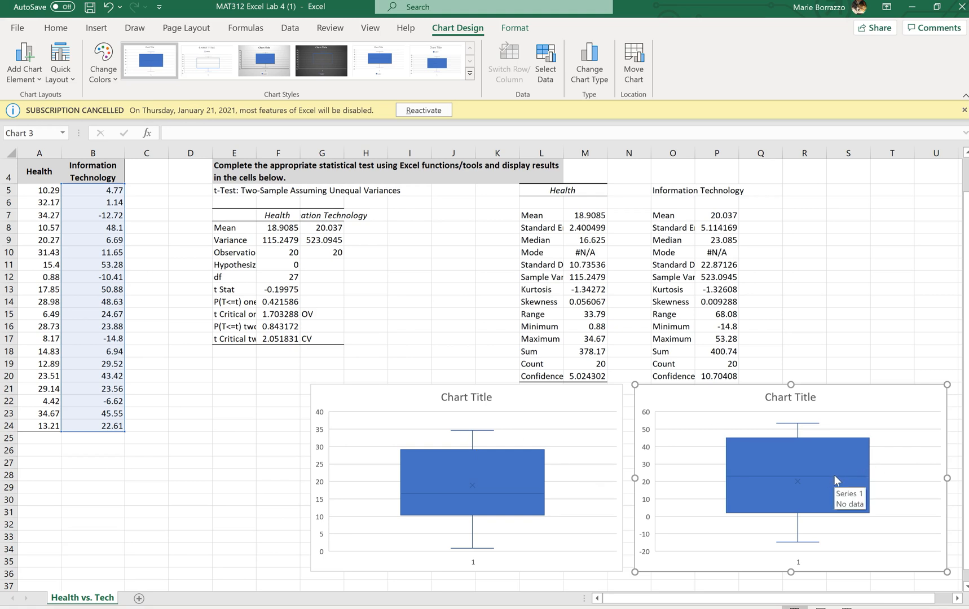
left_click(792, 397)
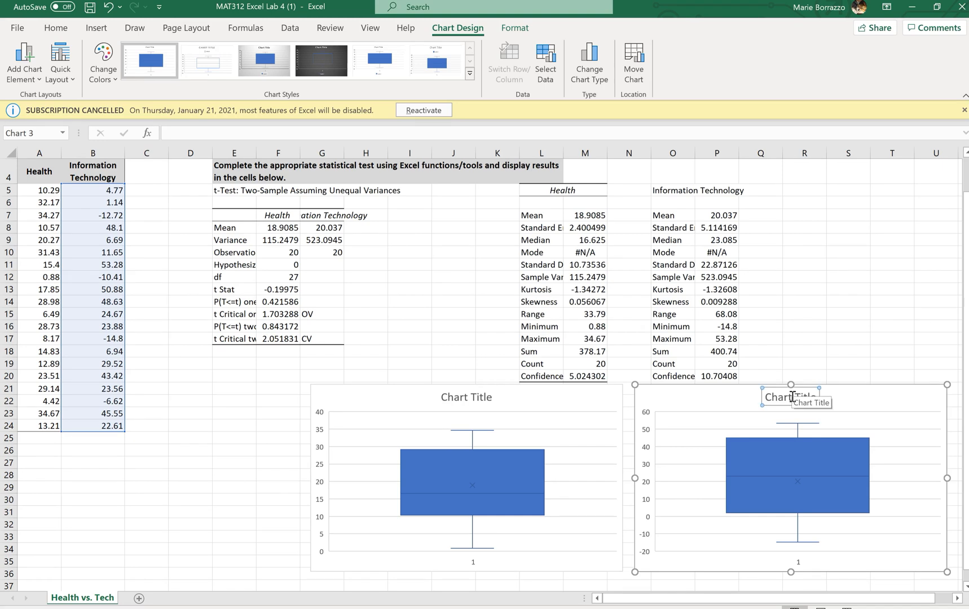
key("Escape")
left_click(793, 397)
type("i")
key("BackSpace")
type("Information T")
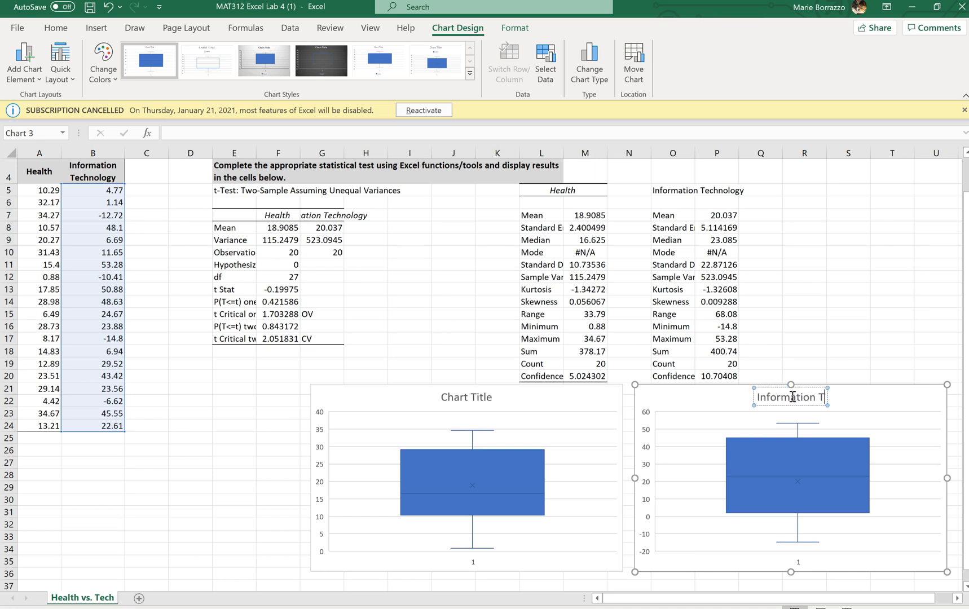
type("echnology")
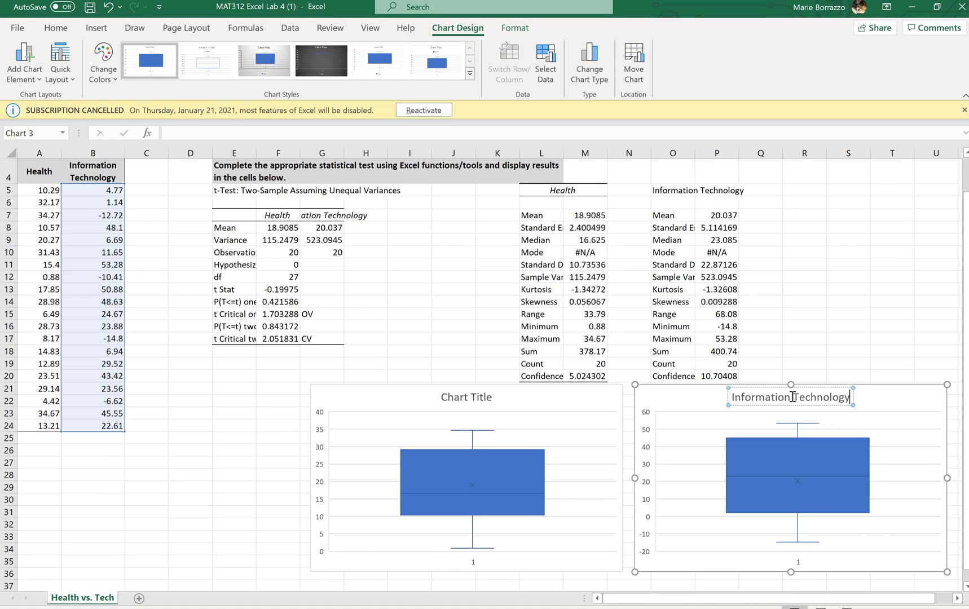
Title the box plot of the column A returns "Health" and deselect the chart.
left_click(465, 398)
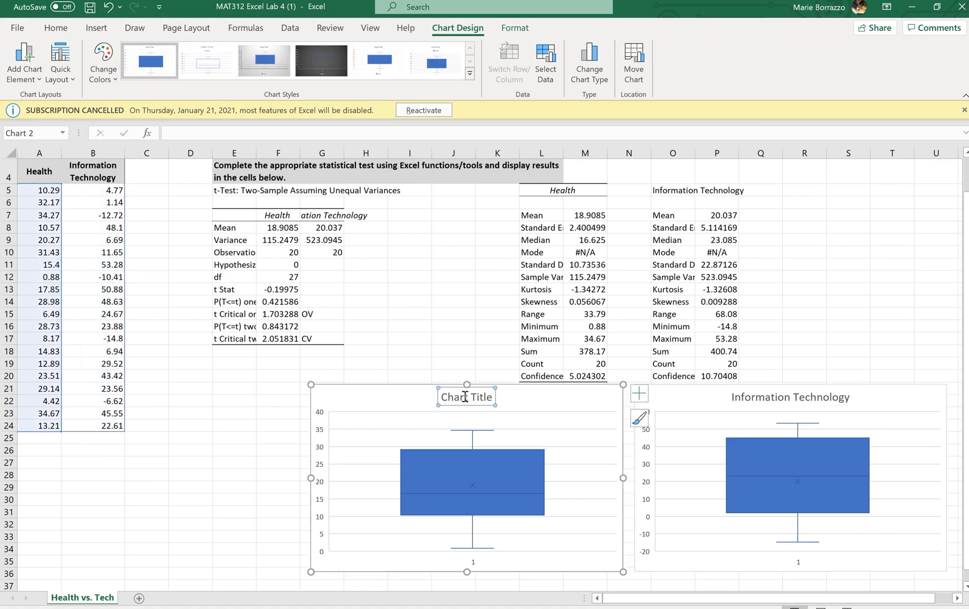
type("Health")
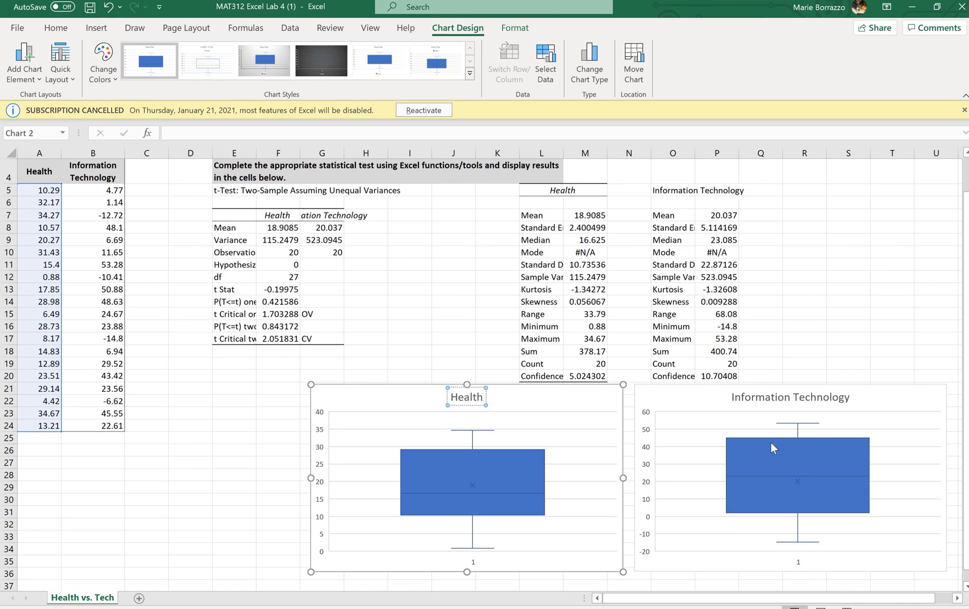
mouse_move(780, 517)
mouse_move(768, 438)
left_click(474, 488)
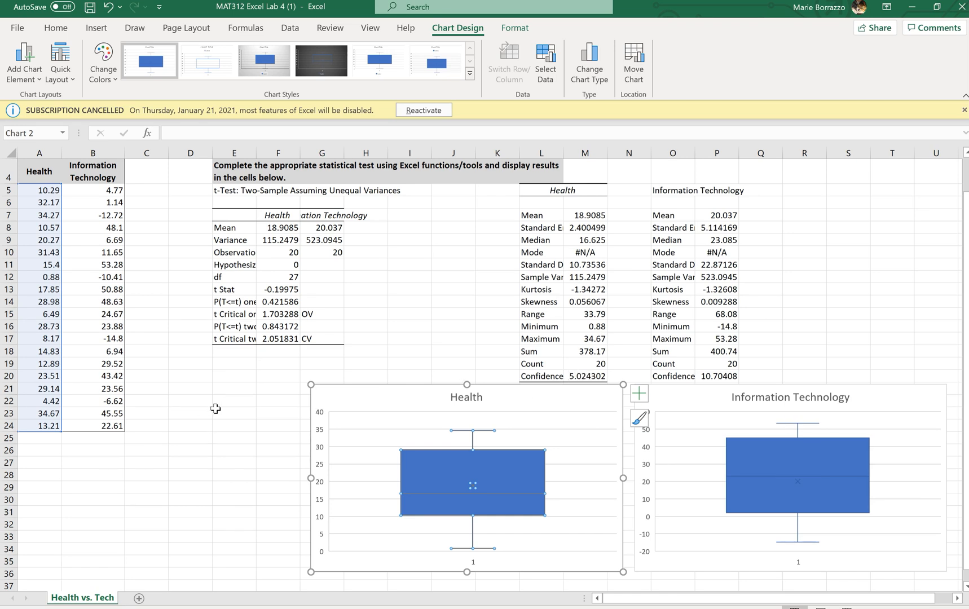
left_click(589, 377)
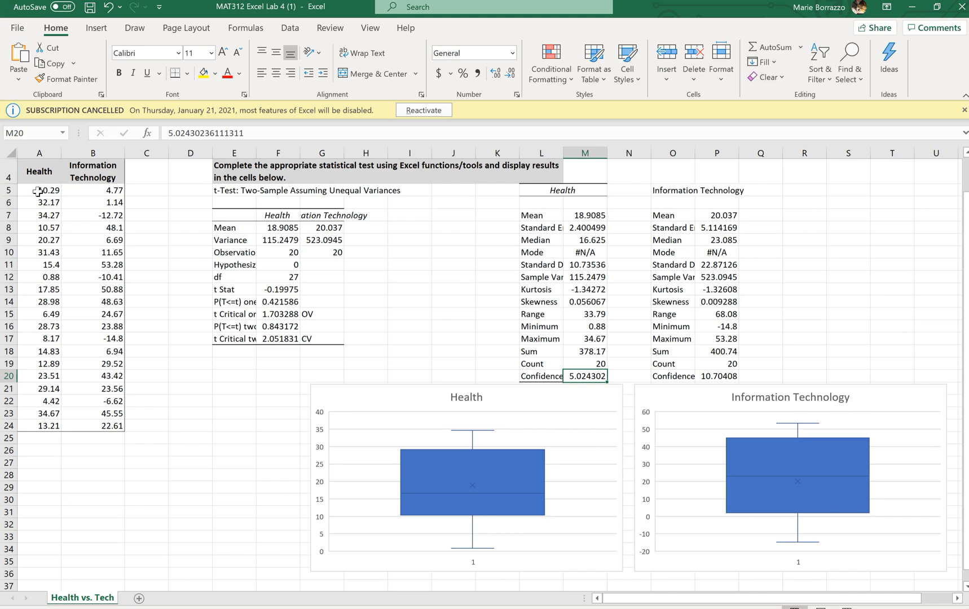
left_click_drag(37, 191, 14, 428)
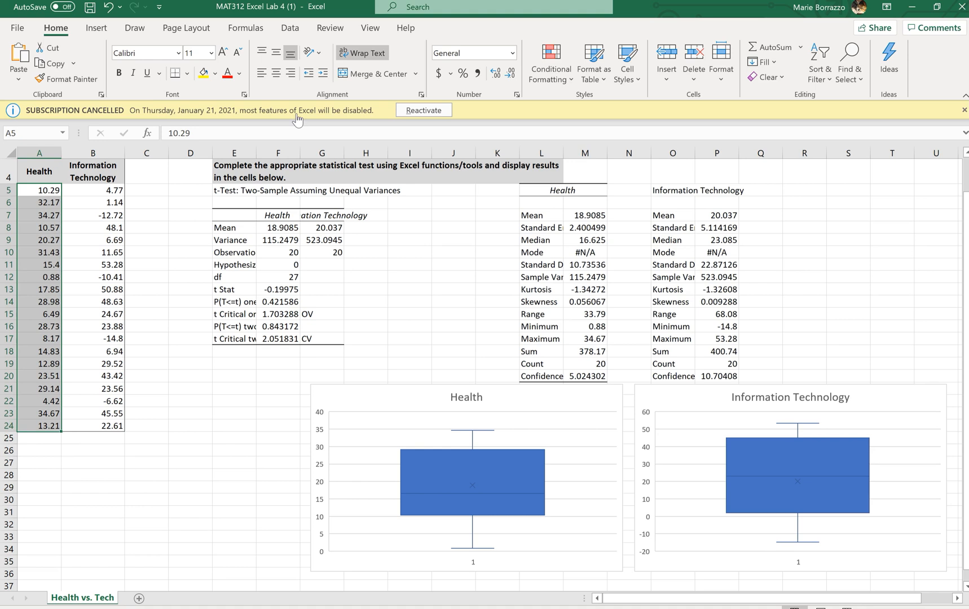
left_click(111, 31)
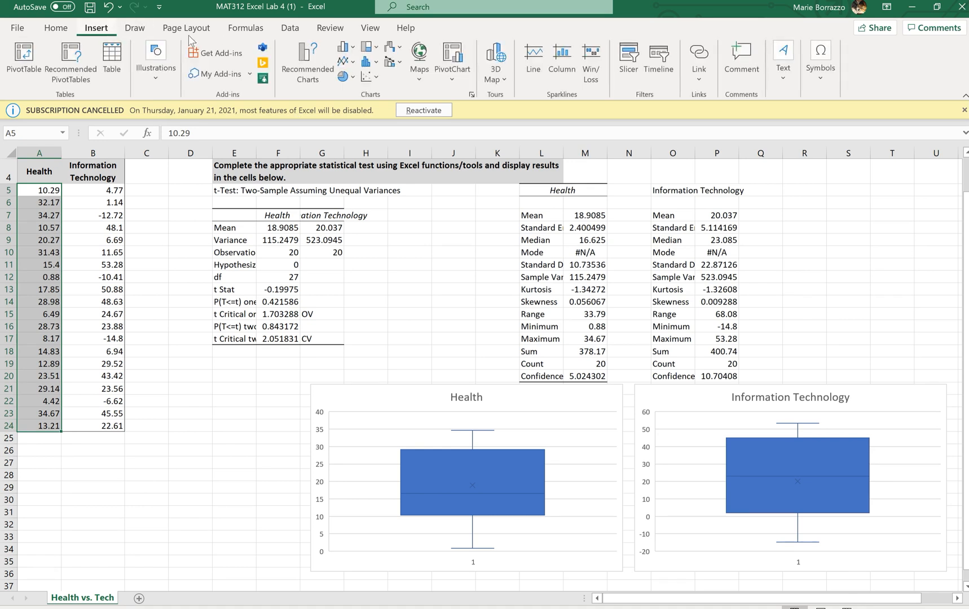
left_click(368, 79)
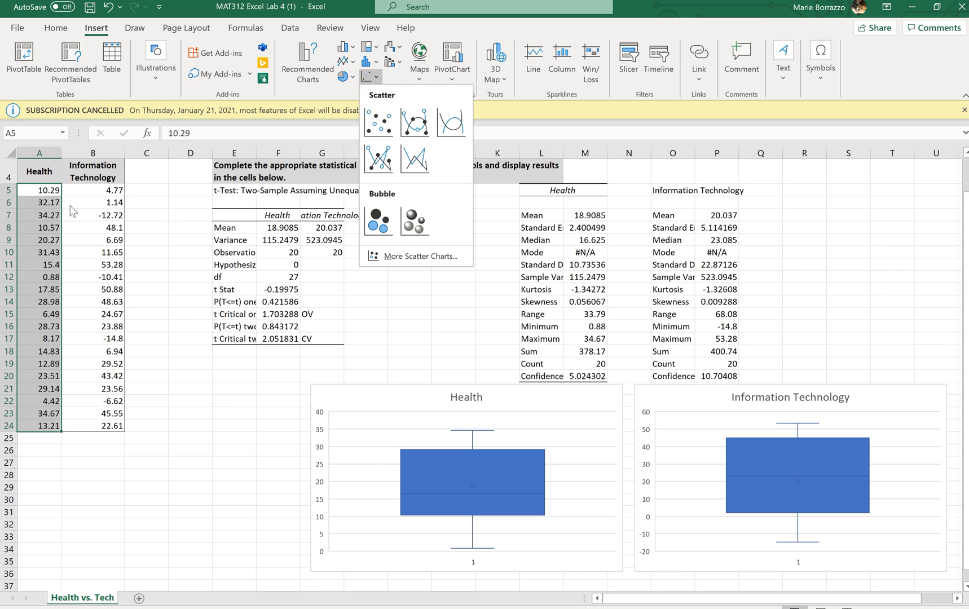
left_click(41, 195)
Insert a 2-D line chart of the Health and Information Technology returns in A5:B24.
left_click_drag(41, 192, 121, 427)
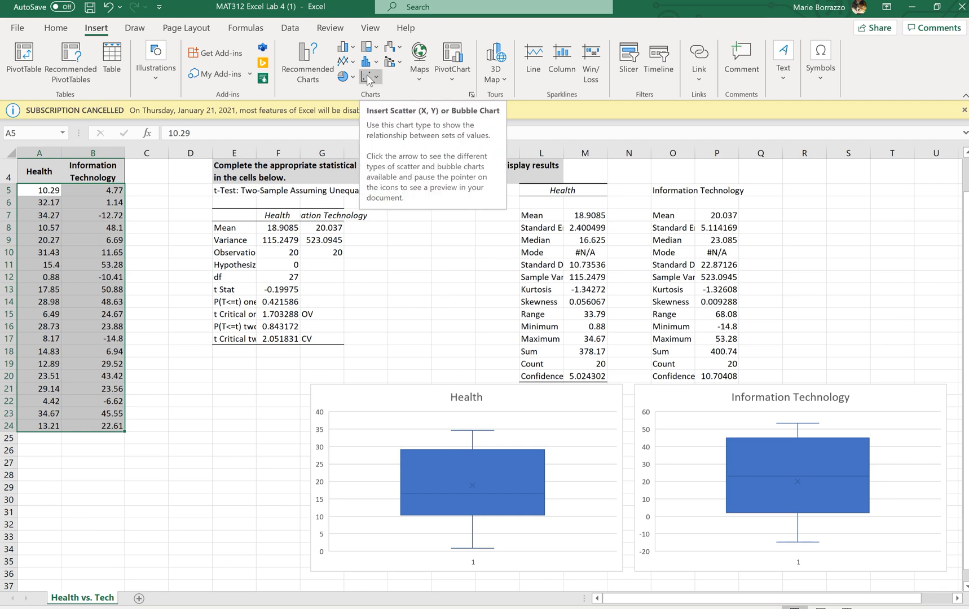
left_click(344, 60)
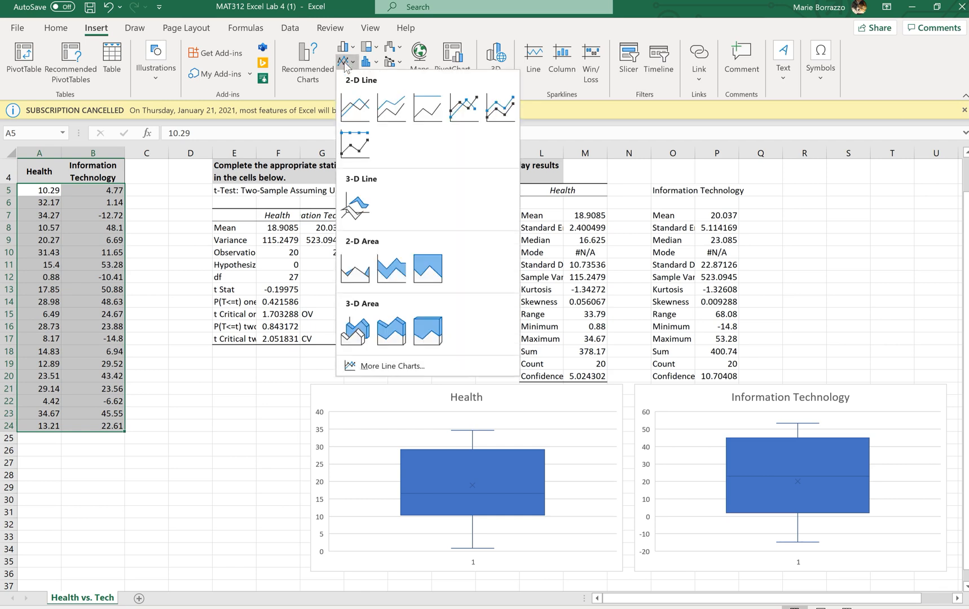
left_click(354, 108)
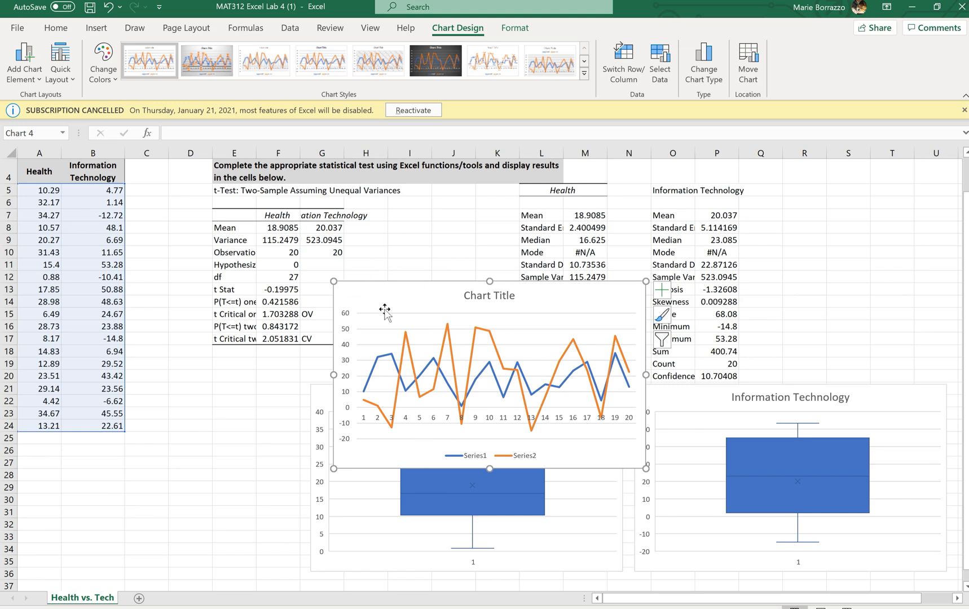
mouse_move(406, 333)
left_click(111, 229)
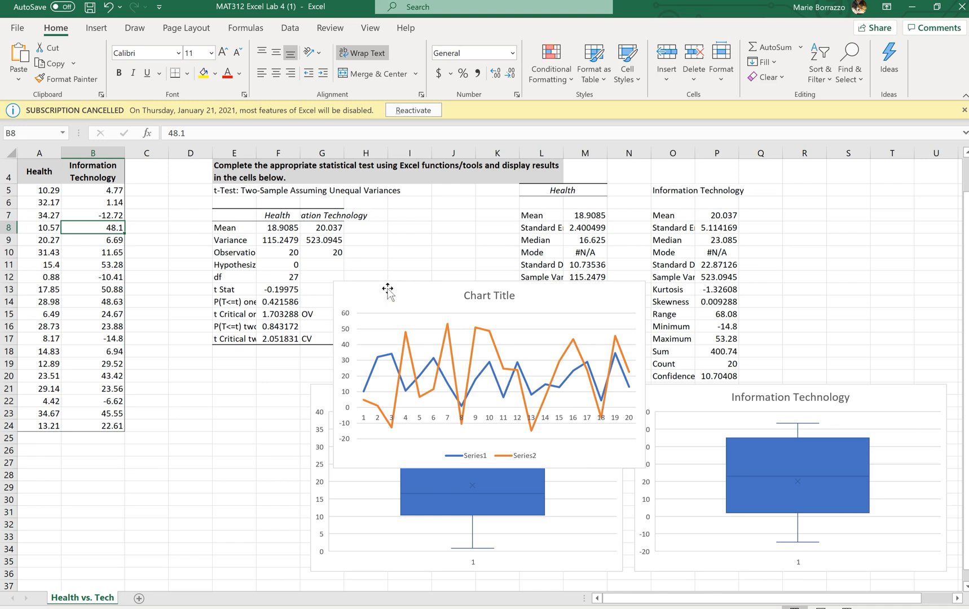
Move the line chart directly below the data columns and shift the Health box plot sideways so the two charts do not overlap.
left_click_drag(388, 289, 62, 443)
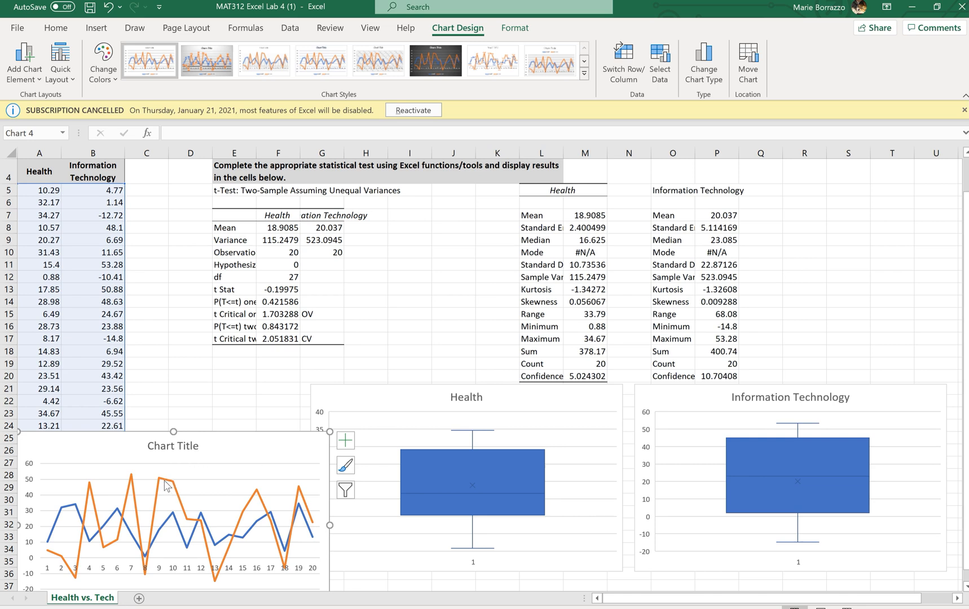
mouse_move(160, 479)
left_click_drag(617, 405, 623, 408)
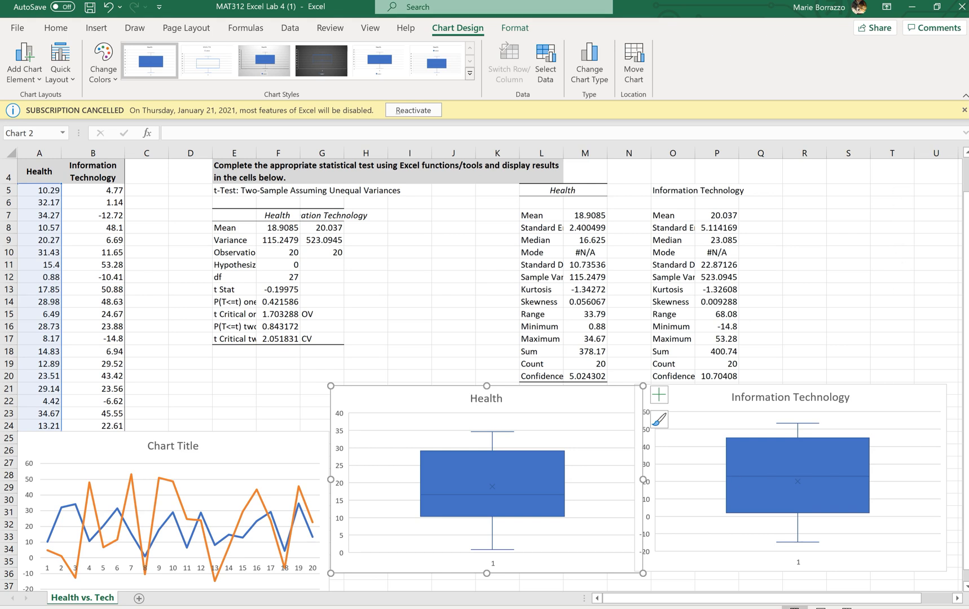
key("alt+Tab")
key("alt+Tab")
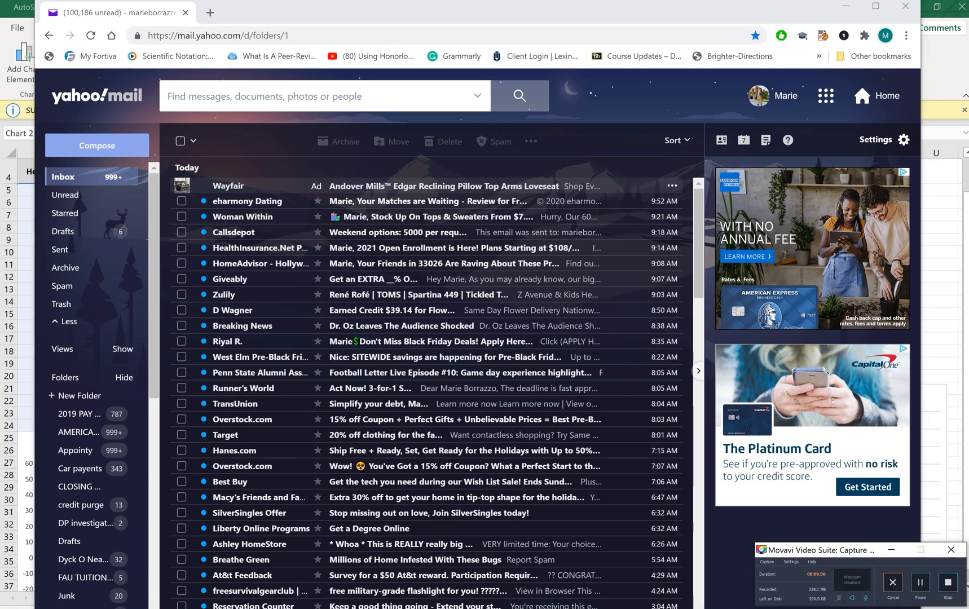